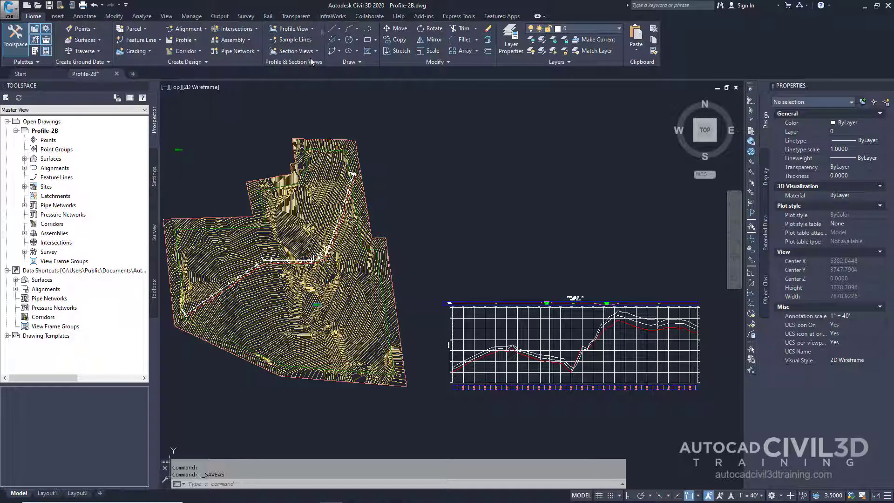
Start a new profile view for the Ridge Road alignment and go to its Profile Display Options.
{"action": "left_click", "coordinate": [311, 29]}
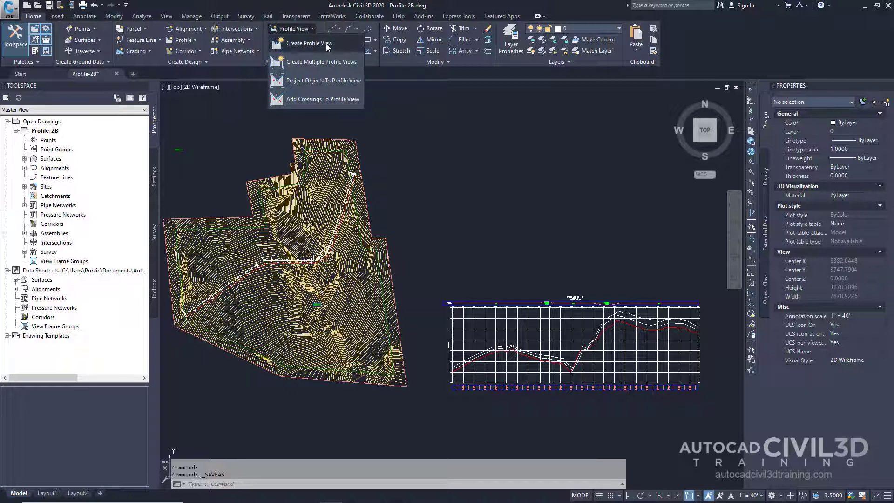
{"action": "left_click", "coordinate": [326, 44]}
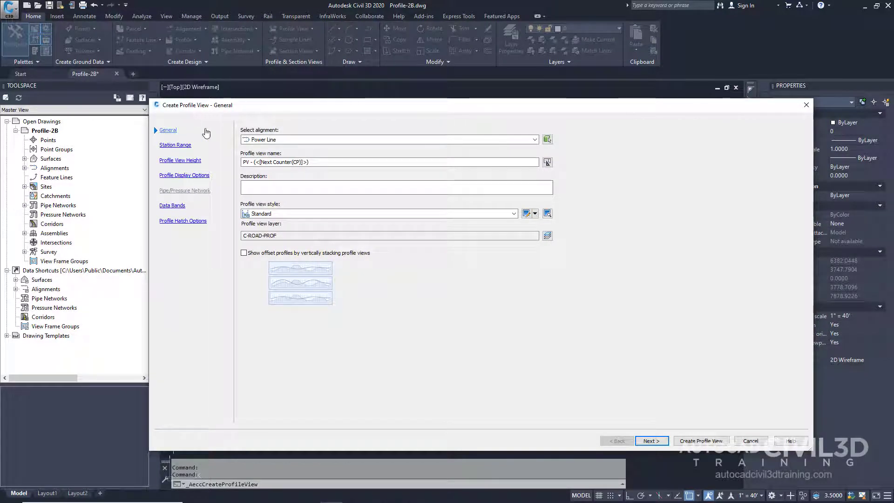
{"action": "left_click", "coordinate": [275, 139]}
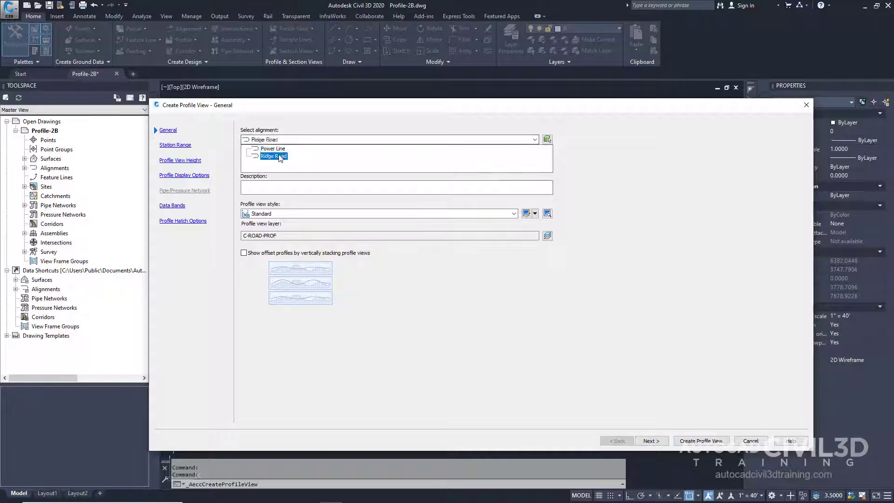
{"action": "left_click", "coordinate": [275, 156]}
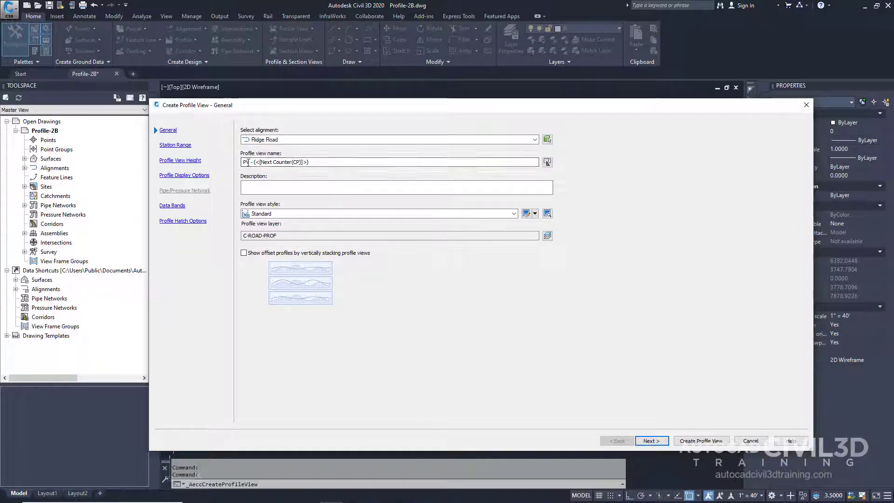
{"action": "left_click", "coordinate": [197, 176]}
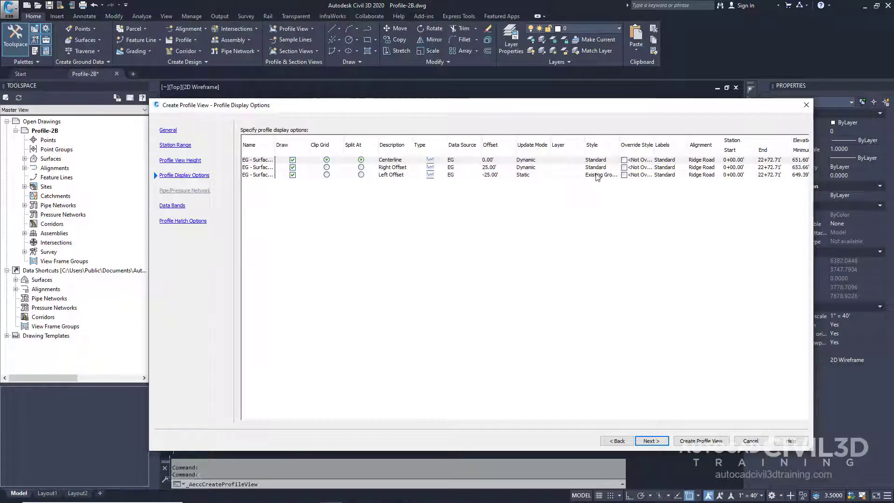
Set the Left Offset profile's style to Standard.
{"action": "left_click", "coordinate": [597, 175]}
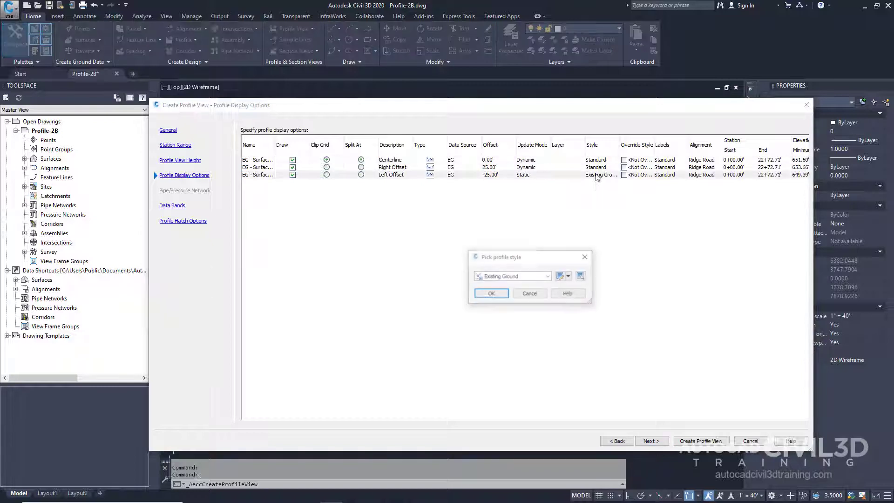
{"action": "left_click", "coordinate": [548, 277]}
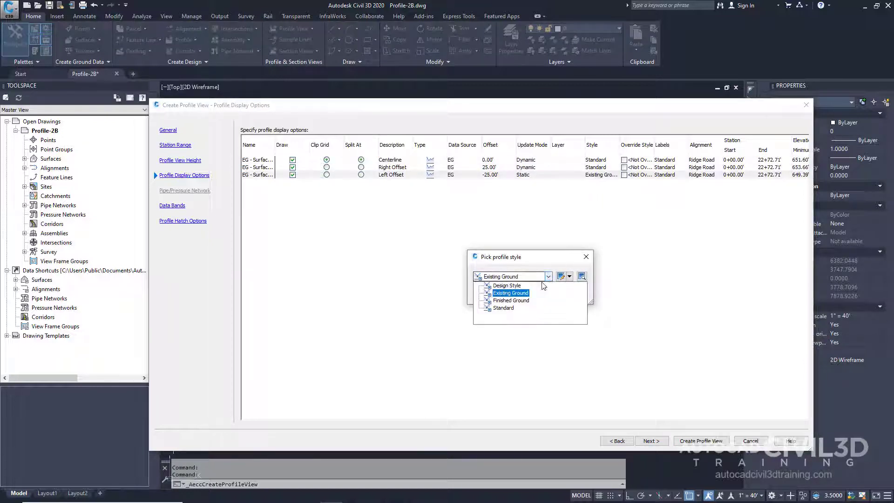
{"action": "left_click", "coordinate": [510, 310]}
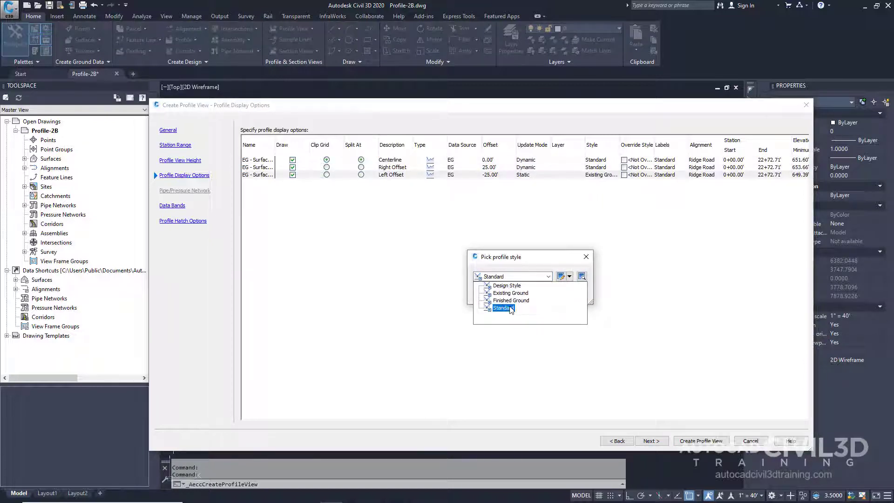
{"action": "left_click", "coordinate": [511, 309]}
{"action": "left_click", "coordinate": [498, 296]}
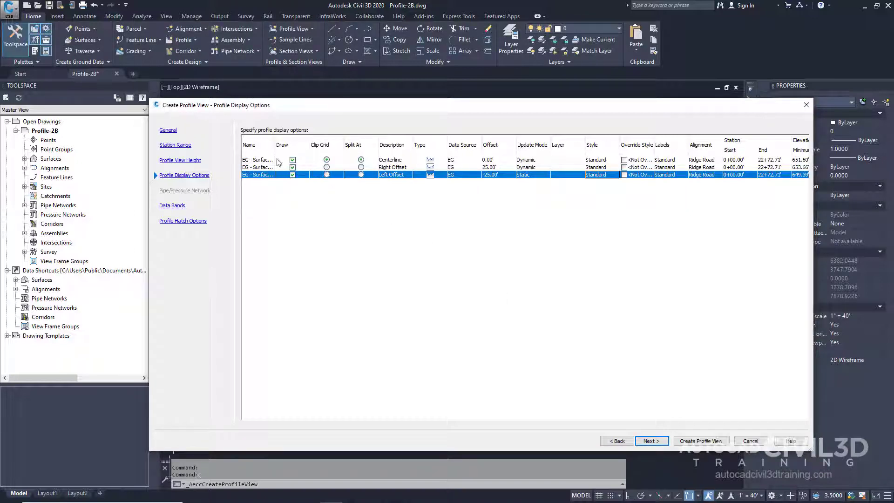
Set the label set to <None> for all three profiles.
{"action": "left_click", "coordinate": [262, 160]}
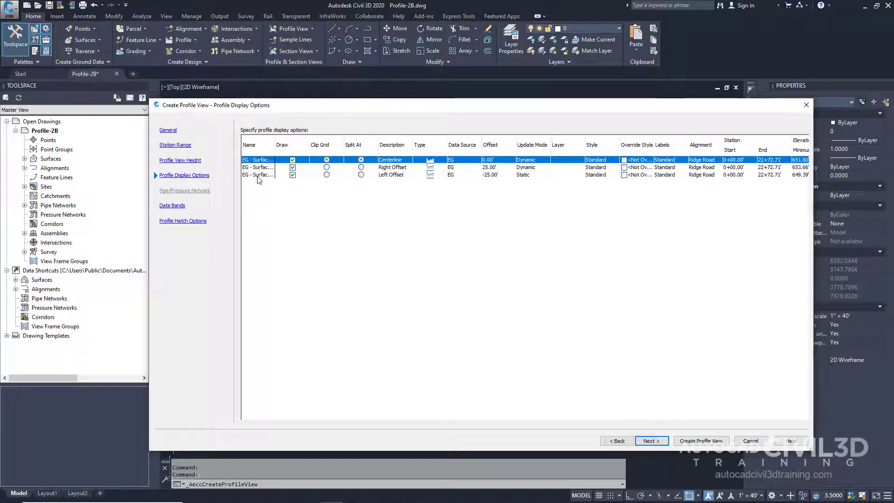
{"action": "left_click", "coordinate": [257, 175], "text": "shift"}
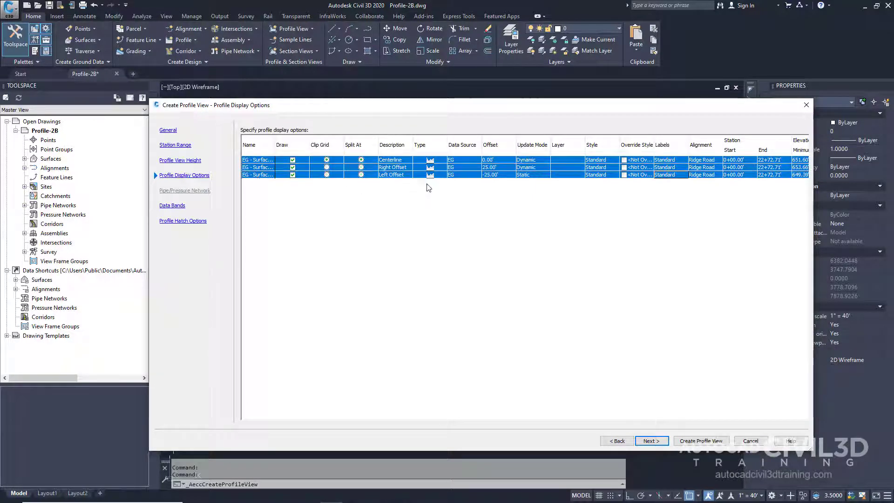
{"action": "left_click", "coordinate": [677, 162]}
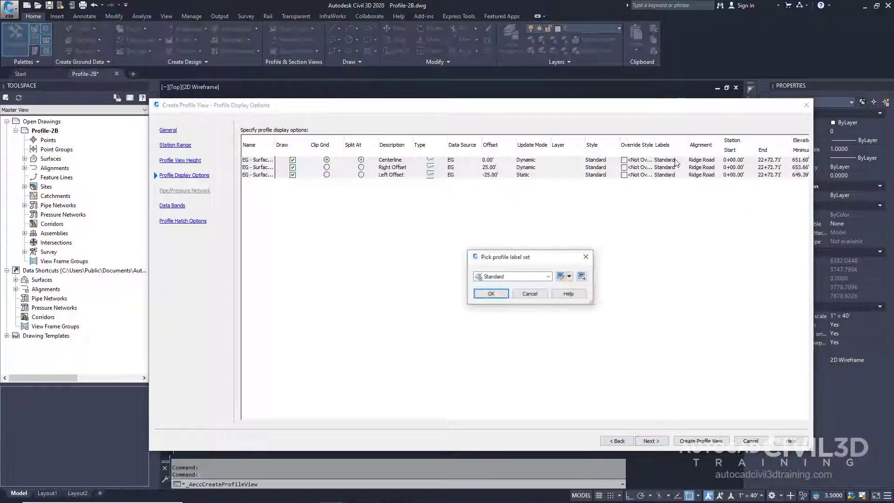
{"action": "left_click", "coordinate": [549, 277]}
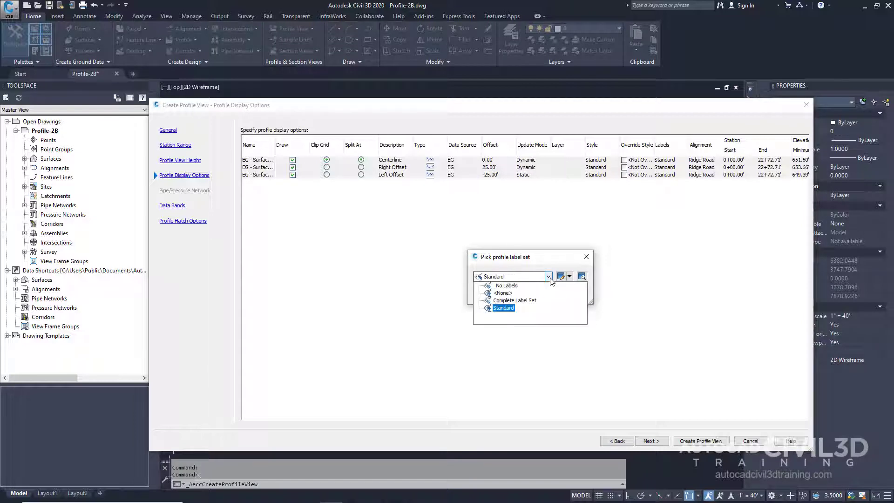
{"action": "left_click", "coordinate": [510, 293]}
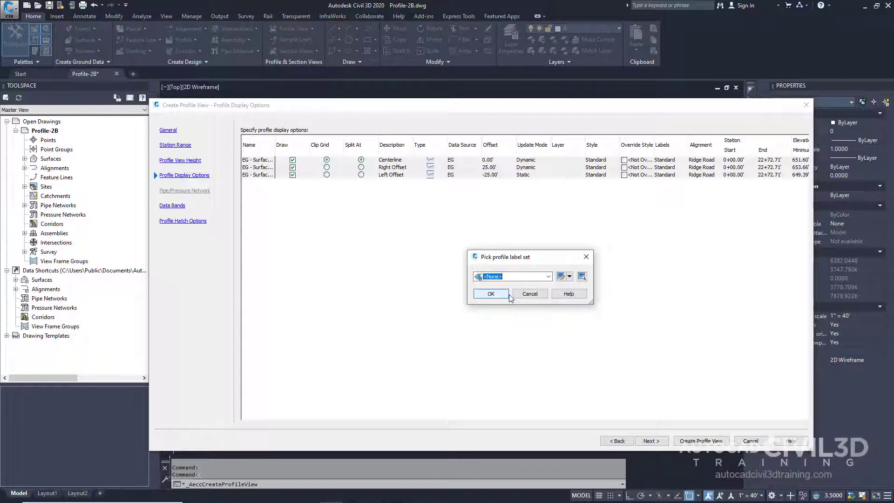
{"action": "left_click", "coordinate": [497, 299]}
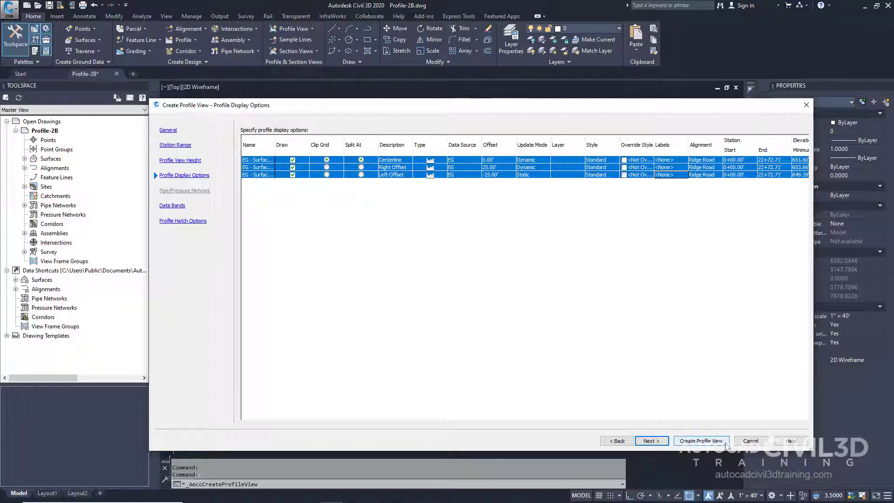
Create PV - (2) with its origin above the existing view, then pan to compare both views.
{"action": "left_click", "coordinate": [724, 446]}
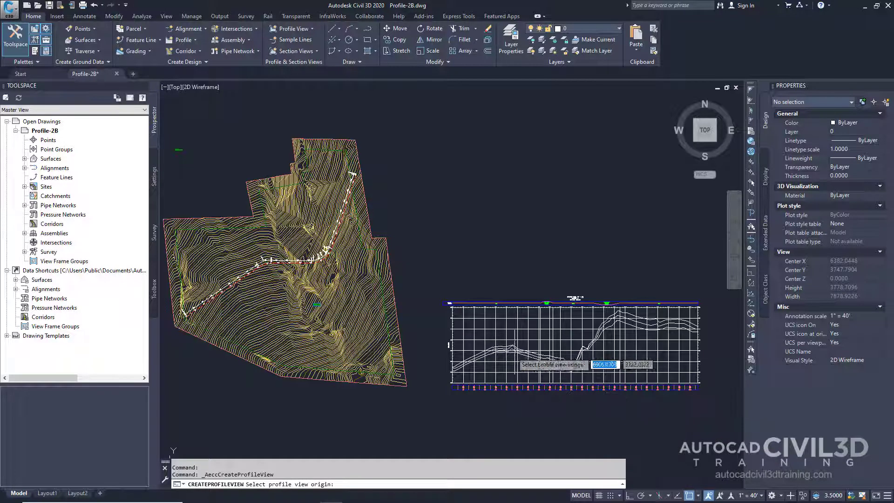
{"action": "middle_click_drag", "start_coordinate": [511, 353], "coordinate": [366, 354]}
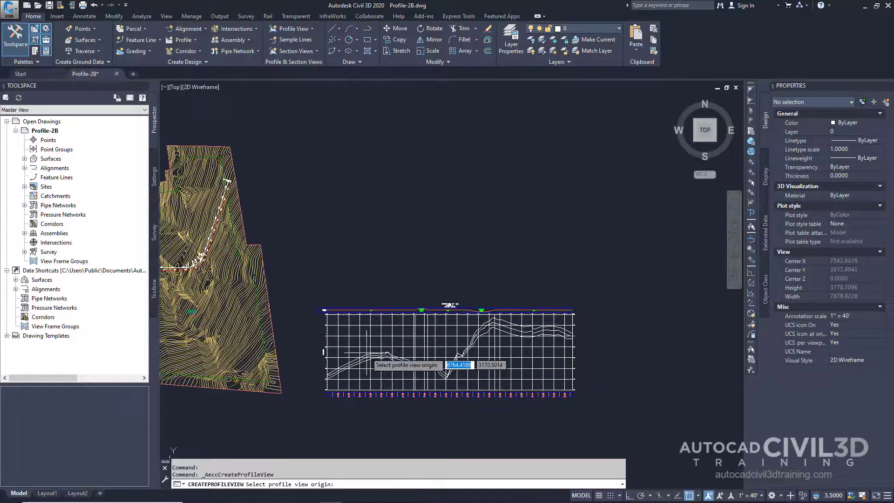
{"action": "left_click", "coordinate": [326, 288]}
{"action": "scroll", "coordinate": [436, 225], "scroll_direction": "up", "scroll_amount": 2}
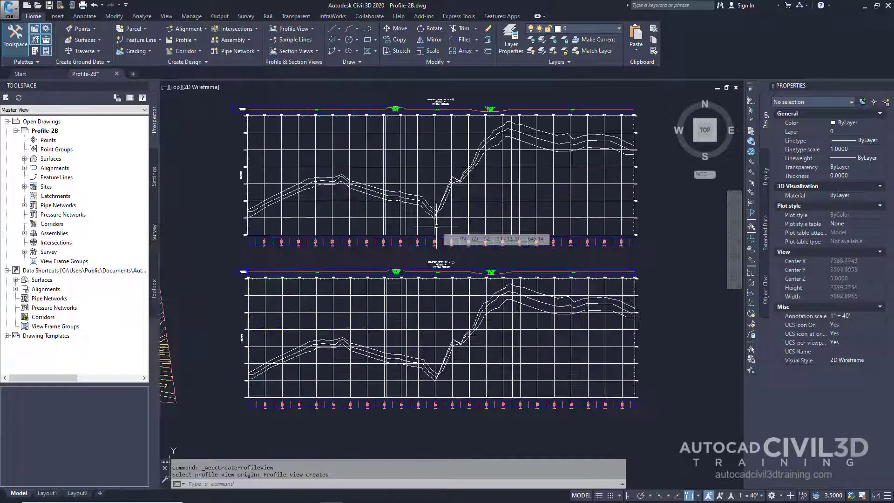
{"action": "scroll", "coordinate": [435, 135], "scroll_direction": "up", "scroll_amount": 1}
{"action": "scroll", "coordinate": [435, 135], "scroll_direction": "up", "scroll_amount": 1}
{"action": "middle_click_drag", "start_coordinate": [434, 135], "coordinate": [442, 228]}
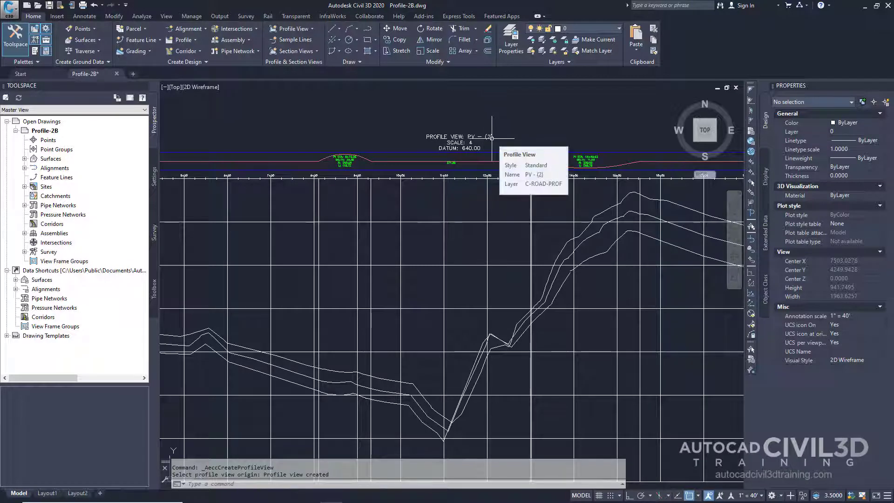
{"action": "scroll", "coordinate": [491, 137], "scroll_direction": "down", "scroll_amount": 1}
{"action": "middle_click_drag", "start_coordinate": [505, 298], "coordinate": [497, 240]}
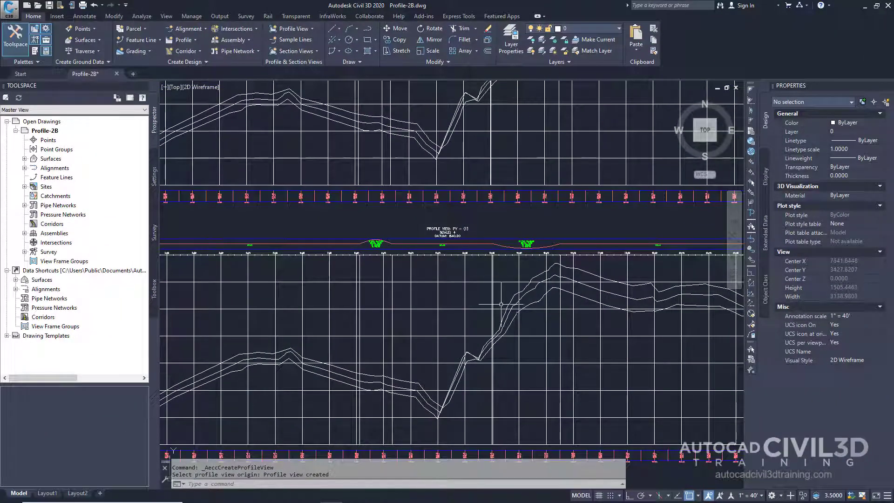
{"action": "middle_click_drag", "start_coordinate": [501, 305], "coordinate": [500, 231]}
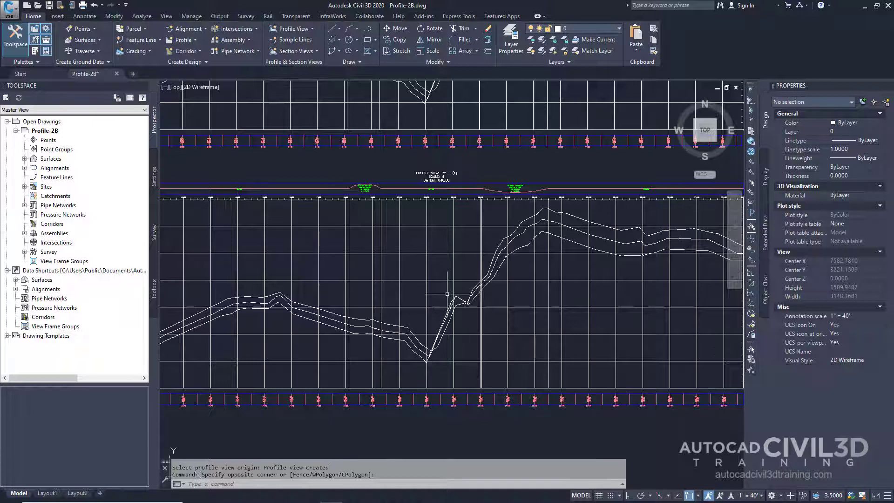
Open PV - (1)'s properties and show the profiles it contains.
{"action": "left_click", "coordinate": [433, 279]}
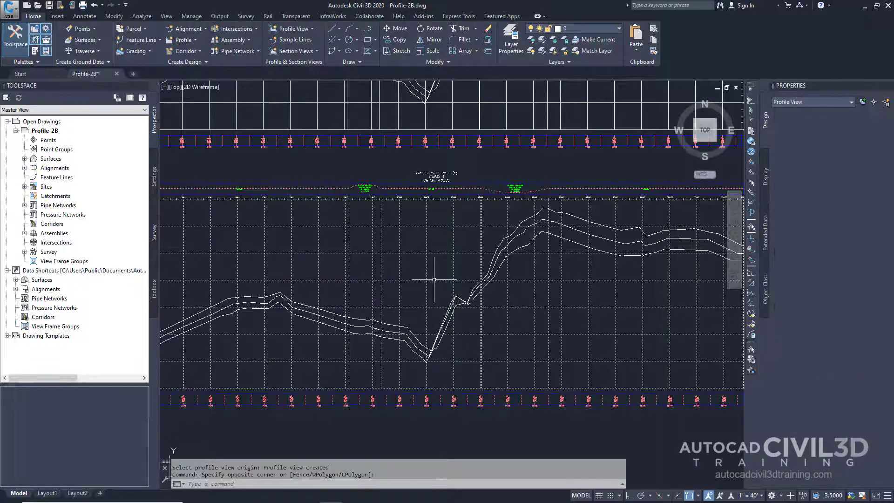
{"action": "right_click", "coordinate": [432, 280]}
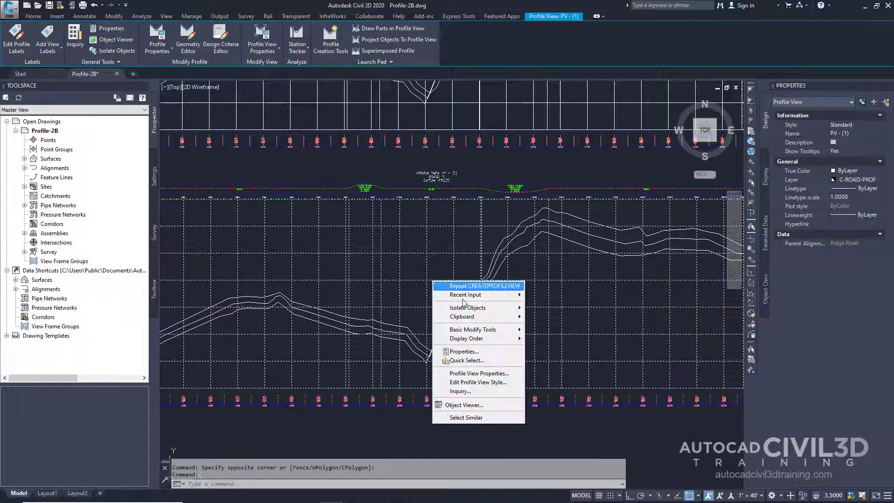
{"action": "left_click", "coordinate": [516, 377]}
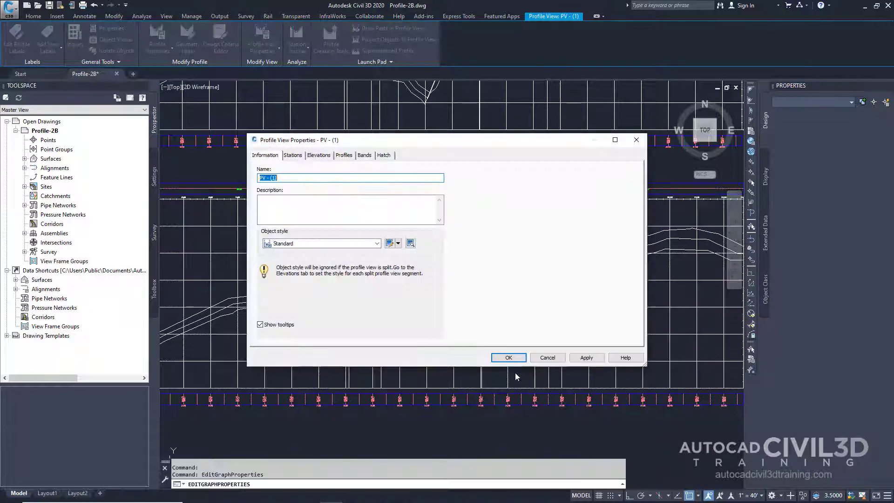
{"action": "left_click", "coordinate": [345, 155]}
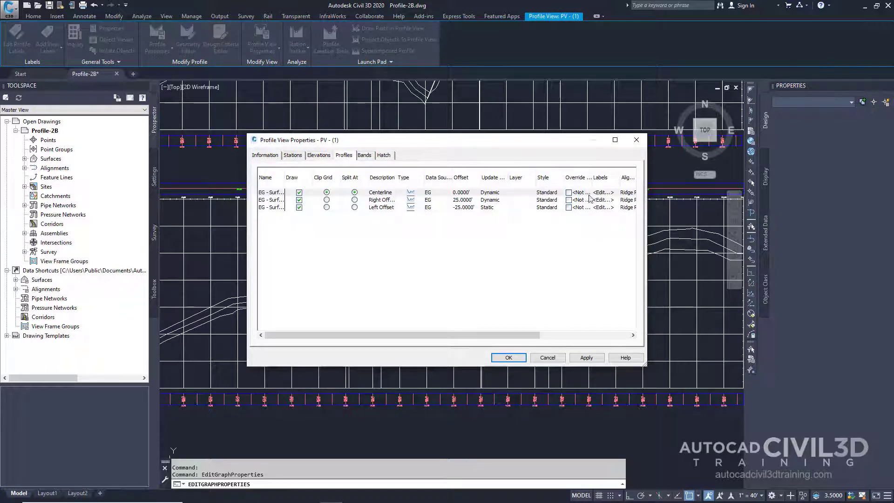
{"action": "left_click_drag", "start_coordinate": [593, 178], "coordinate": [614, 178]}
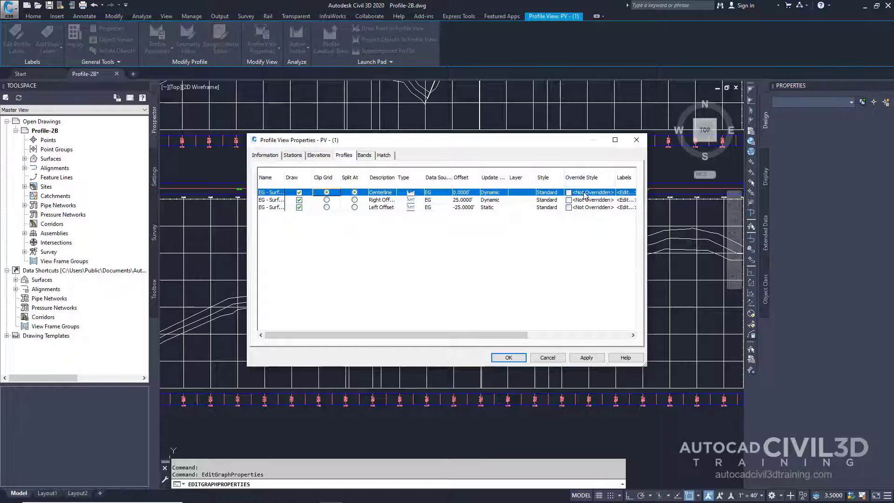
Override the Left Offset profile's style to Existing Ground and apply the change.
{"action": "left_click", "coordinate": [581, 208]}
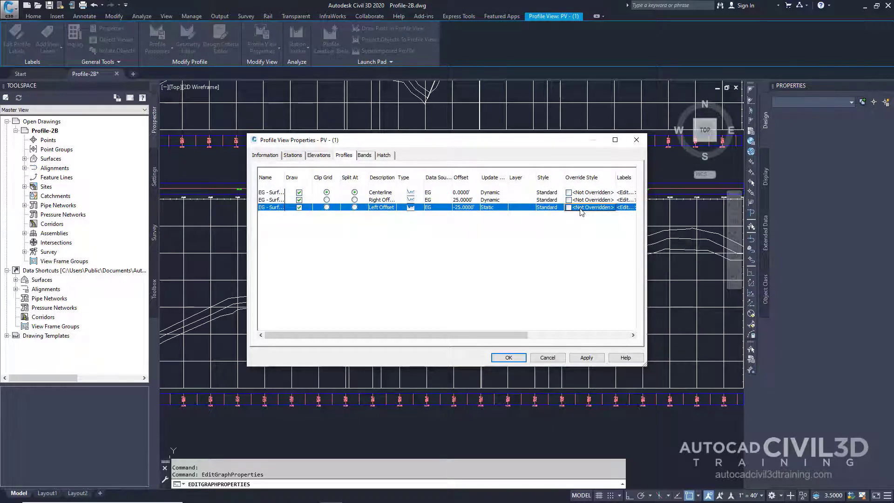
{"action": "left_click", "coordinate": [568, 209]}
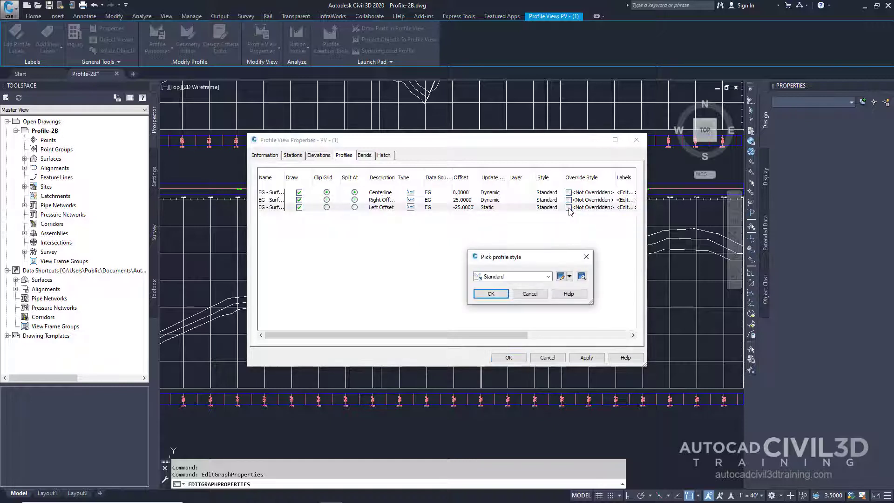
{"action": "left_click", "coordinate": [548, 277]}
{"action": "left_click", "coordinate": [524, 294]}
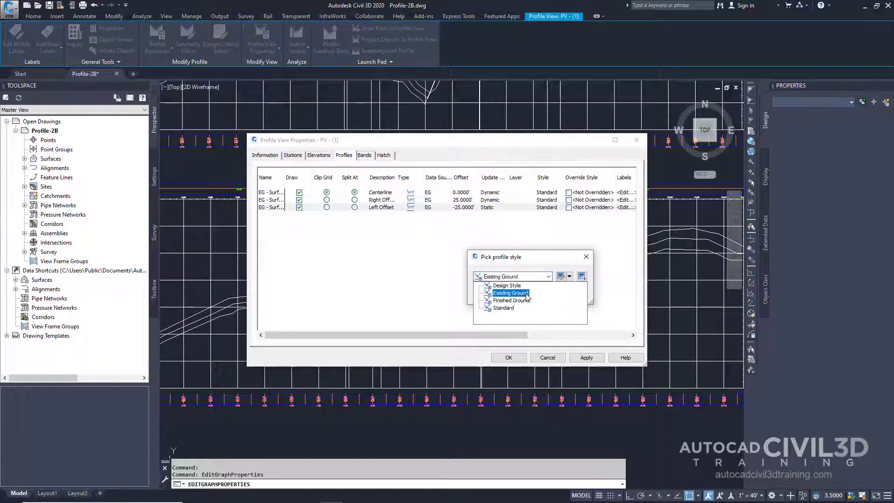
{"action": "left_click", "coordinate": [522, 293]}
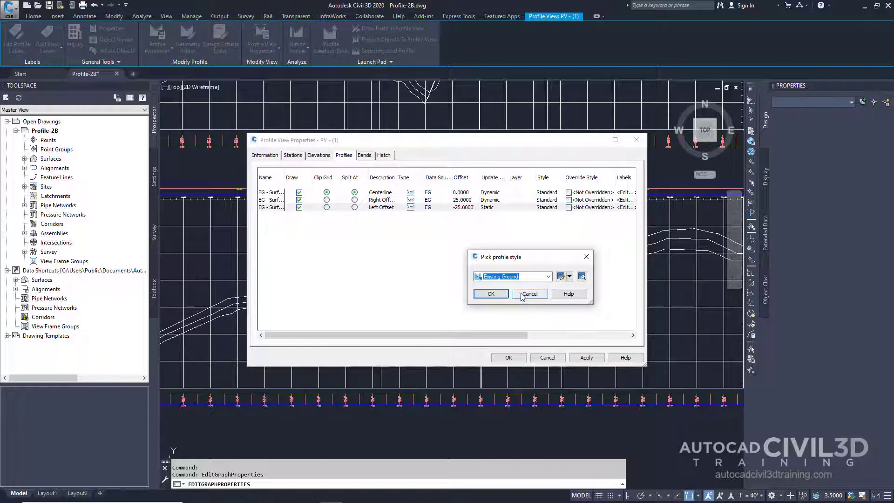
{"action": "left_click", "coordinate": [500, 294]}
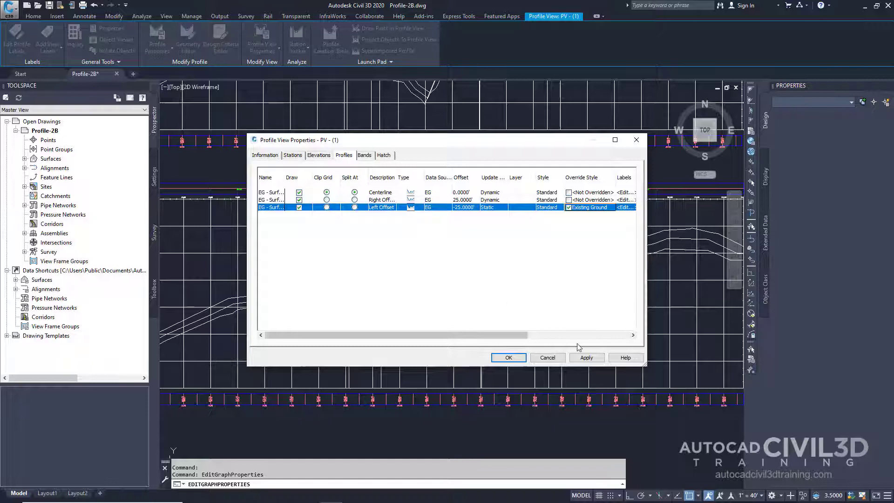
{"action": "left_click", "coordinate": [586, 358]}
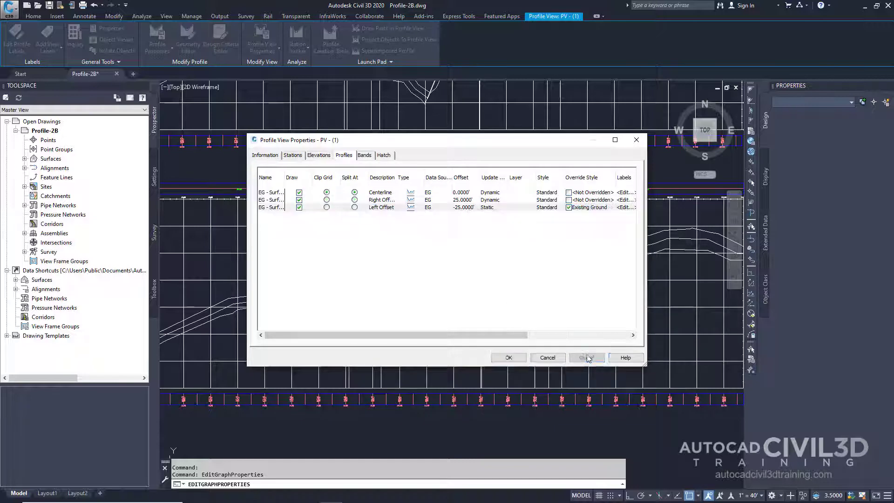
{"action": "left_click", "coordinate": [508, 358]}
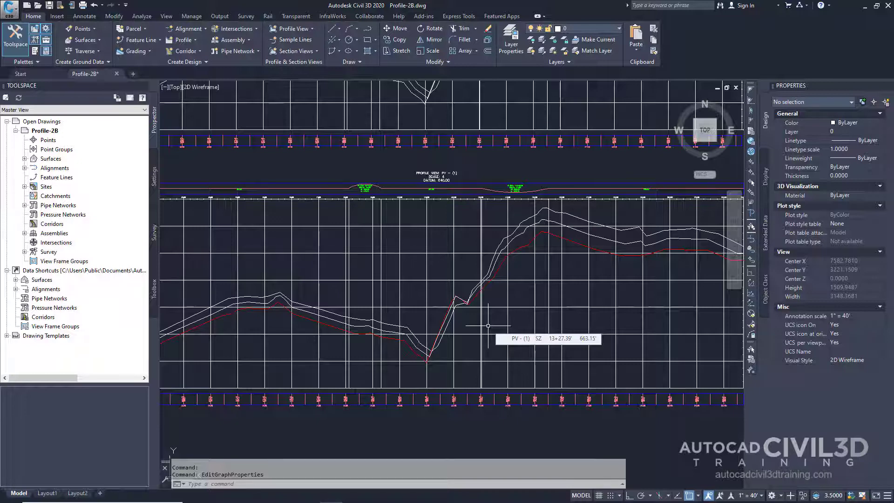
{"action": "mouse_move", "coordinate": [488, 326]}
{"action": "middle_mouse_down"}
{"action": "mouse_move", "coordinate": [518, 240]}
{"action": "mouse_move", "coordinate": [523, 300]}
{"action": "middle_mouse_up"}
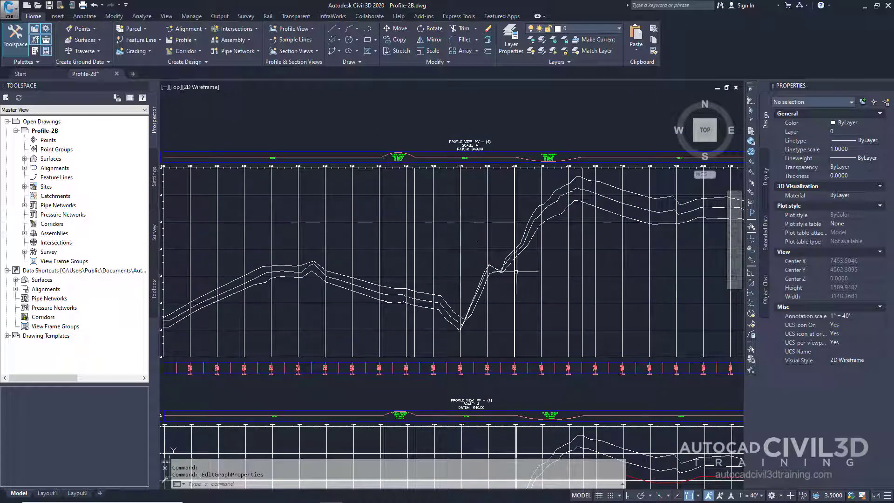
{"action": "scroll", "coordinate": [483, 315], "scroll_direction": "down", "scroll_amount": 2}
{"action": "middle_click_drag", "start_coordinate": [485, 340], "coordinate": [475, 293]}
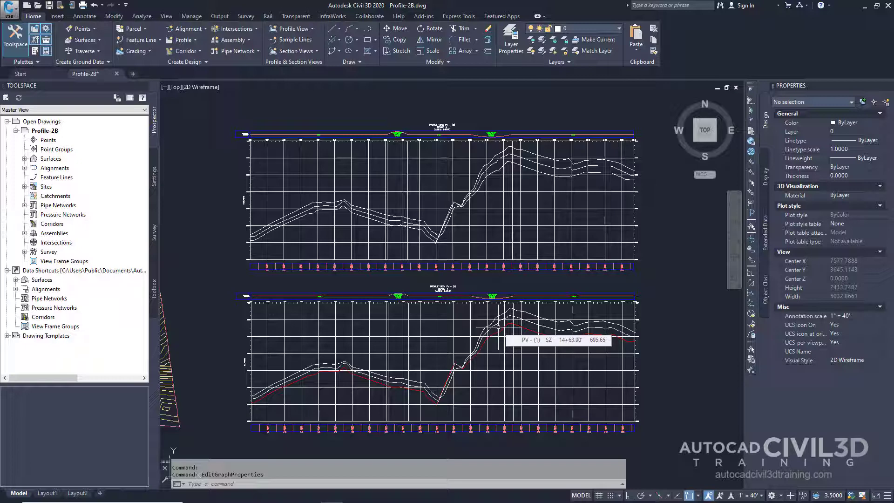
In PV - (1)'s properties, uncheck Override Style for the Left Offset profile.
{"action": "key", "text": "Escape"}
{"action": "left_click", "coordinate": [459, 336]}
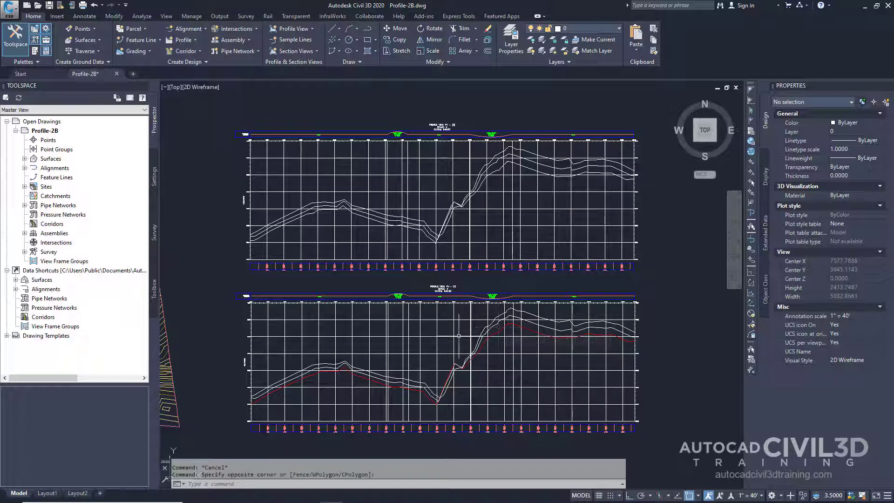
{"action": "left_click", "coordinate": [458, 336]}
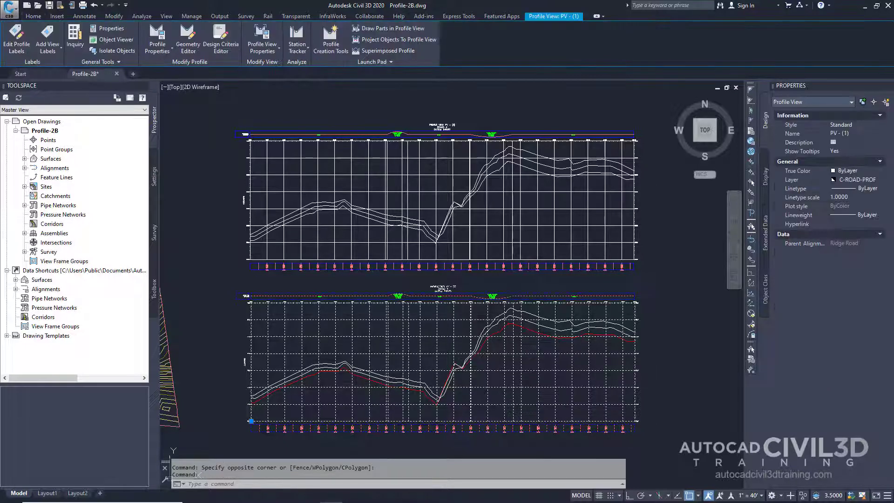
{"action": "right_click", "coordinate": [457, 337]}
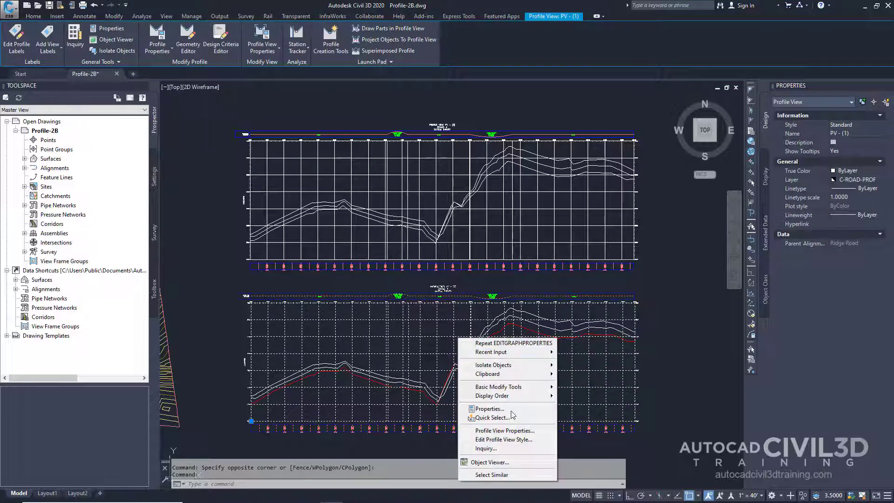
{"action": "left_click", "coordinate": [526, 431]}
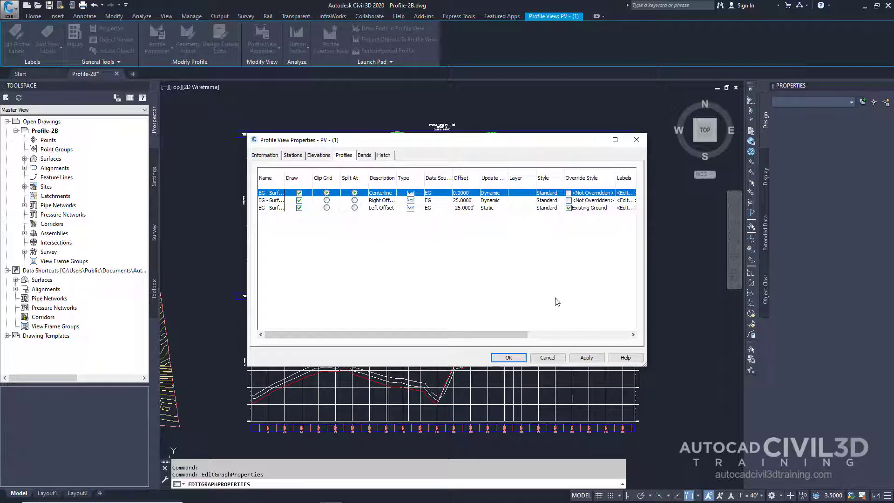
{"action": "left_click", "coordinate": [568, 209]}
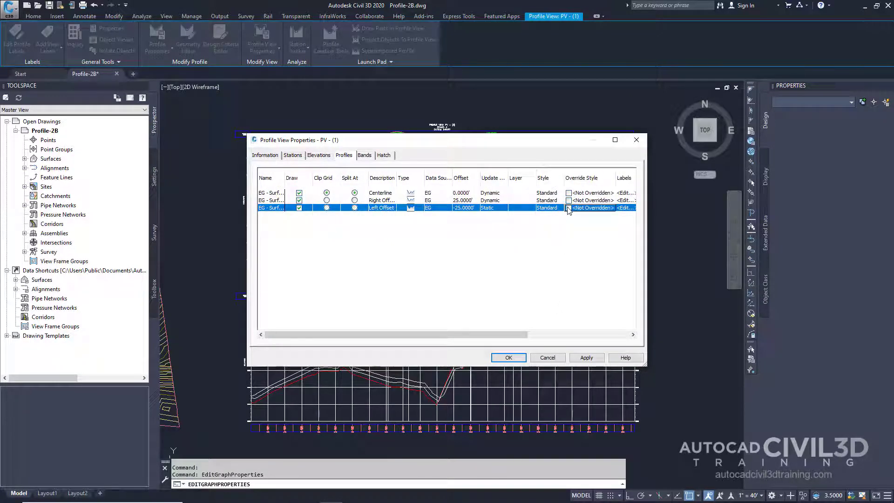
{"action": "left_click", "coordinate": [508, 357]}
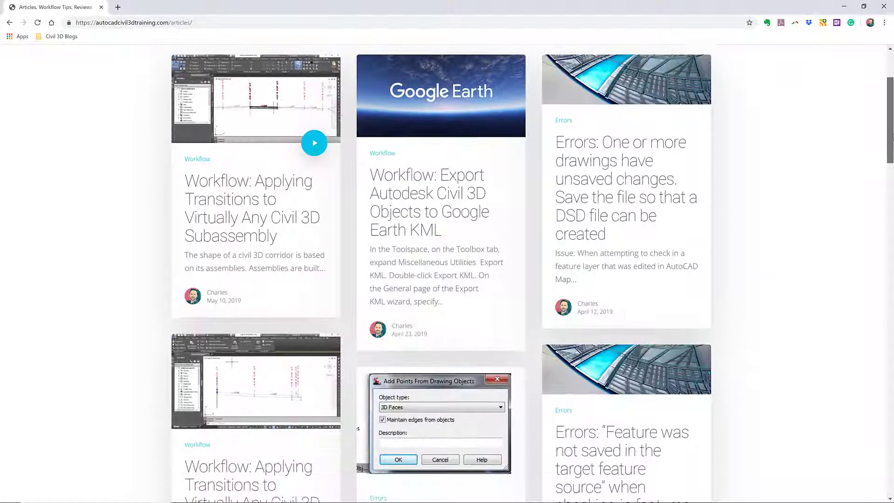
{"action": "left_click_drag", "start_coordinate": [891, 138], "coordinate": [891, 159]}
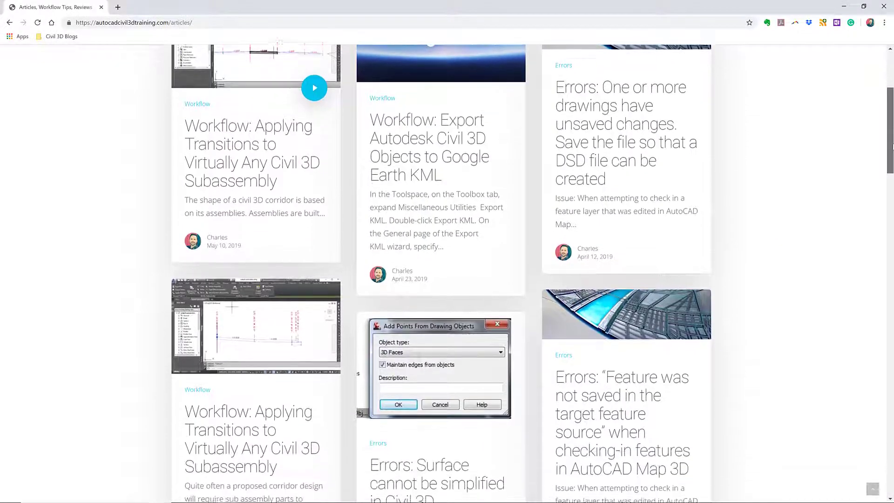